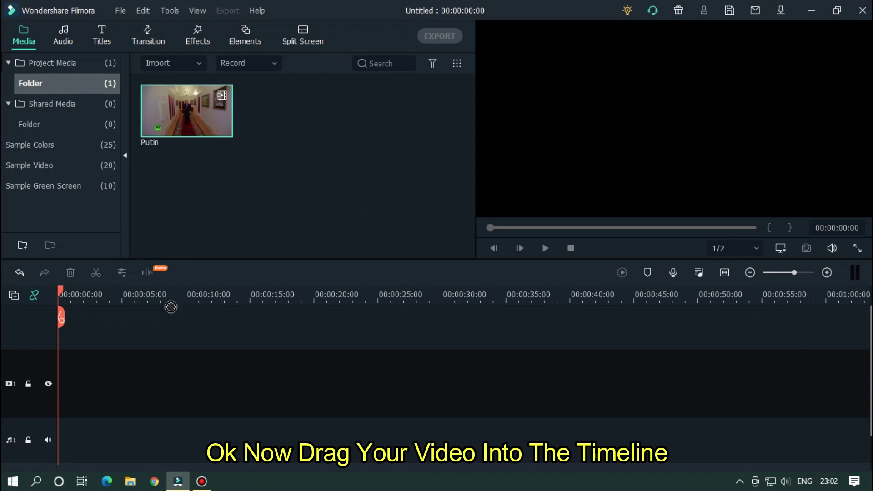
- Drop the Putin clip onto video track 1, widen the timeline scale and select the clip
drag(170, 307, 59, 384)
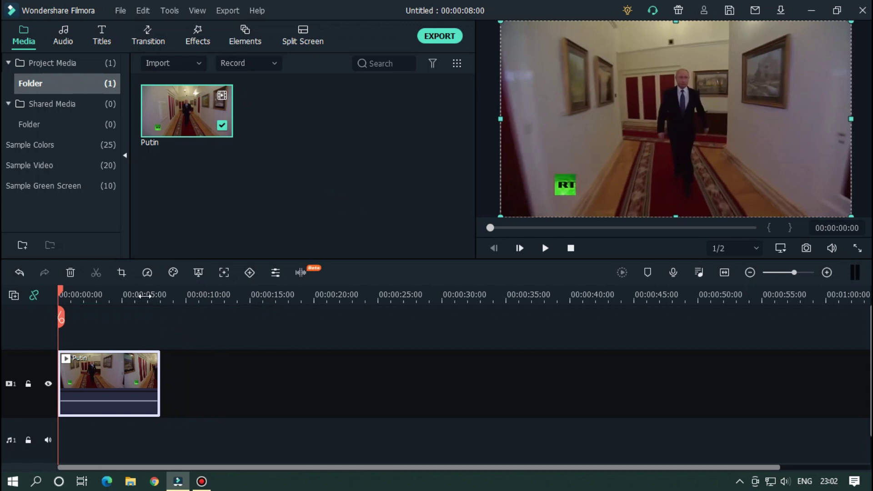
drag(145, 296, 393, 296)
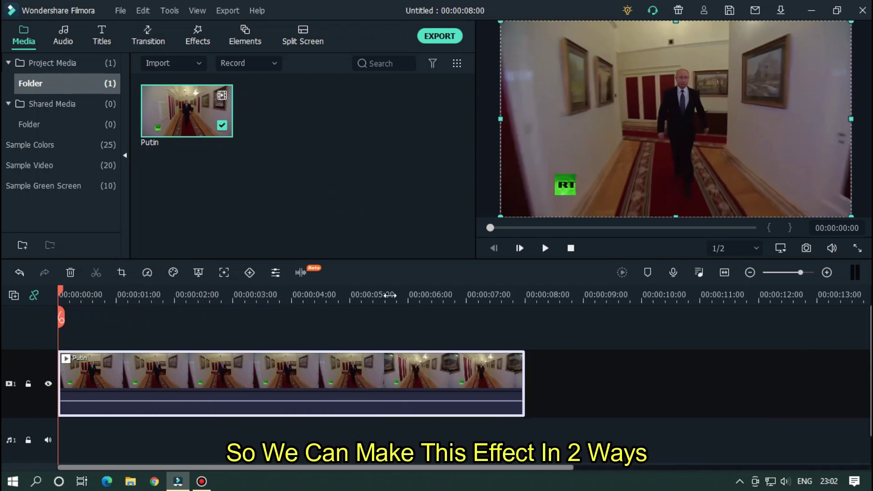
click(392, 322)
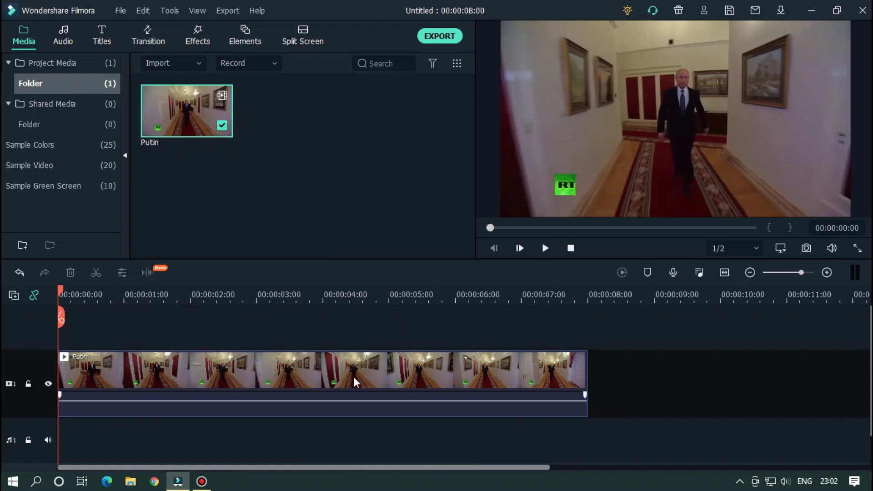
click(285, 387)
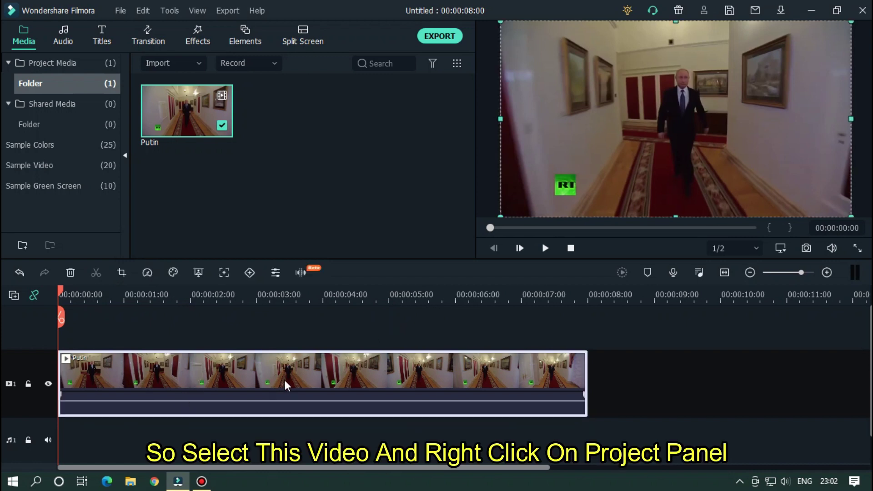
- Reduce the preview's zoom level to 10% so the frame edges are reachable
right_click(679, 101)
mouse_move(718, 181)
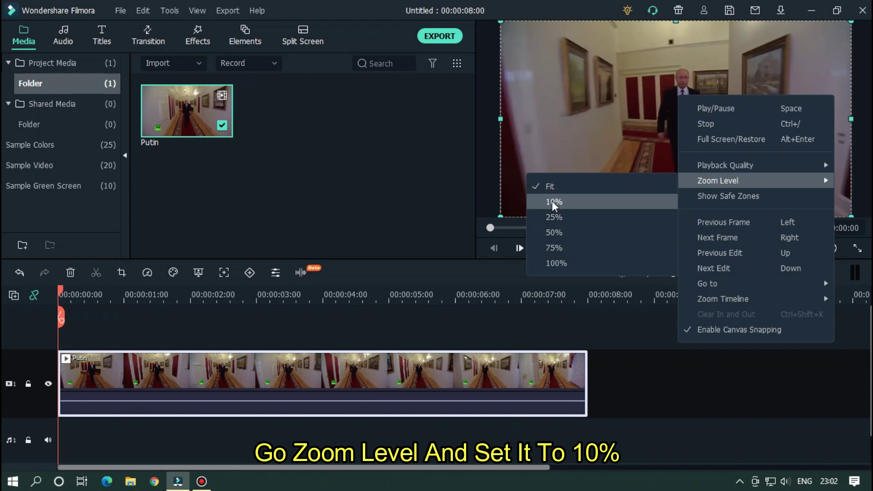
click(586, 201)
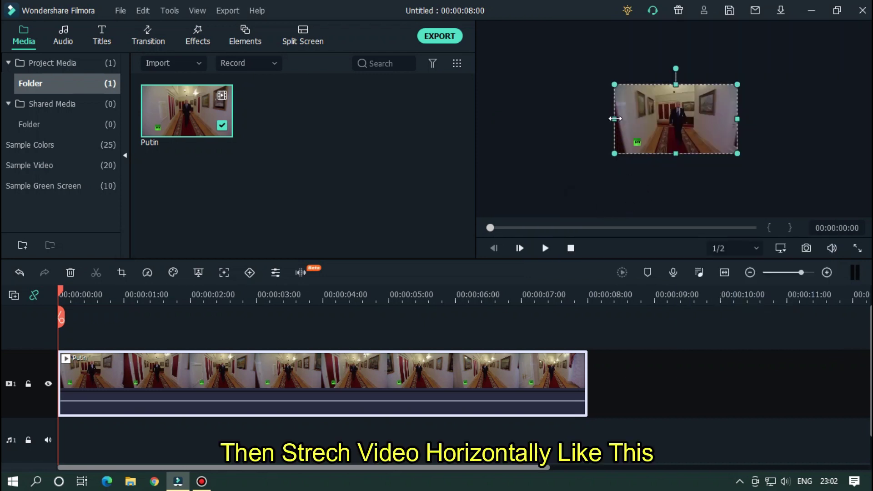
- Stretch the clip's left and right edges far beyond the frame and centre the man
drag(615, 119, 429, 116)
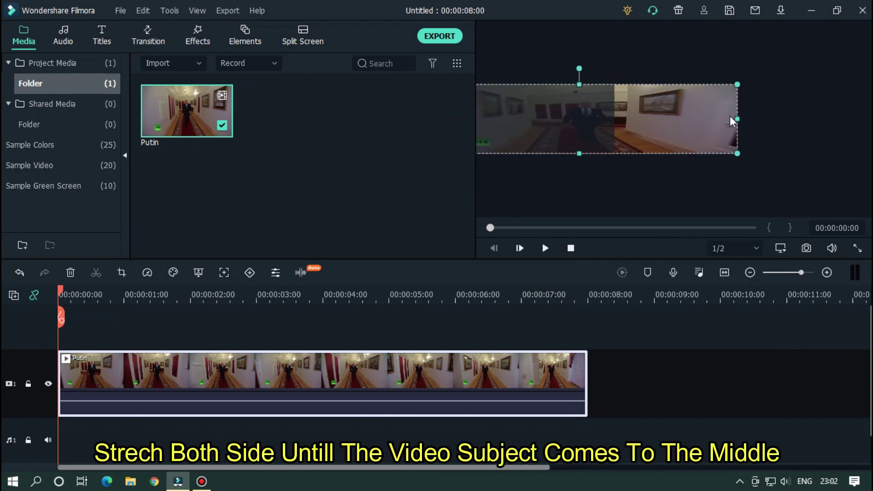
drag(734, 118, 869, 119)
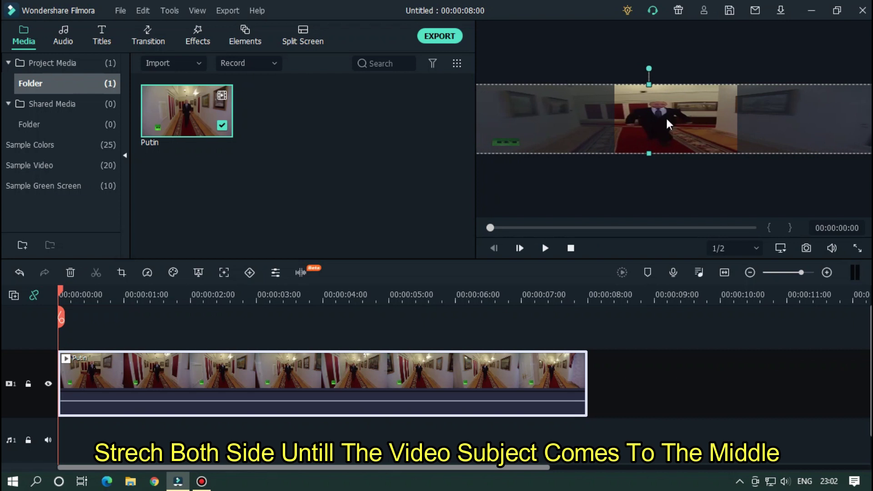
mouse_move(512, 124)
mouse_down()
mouse_move(739, 113)
mouse_move(439, 120)
mouse_up()
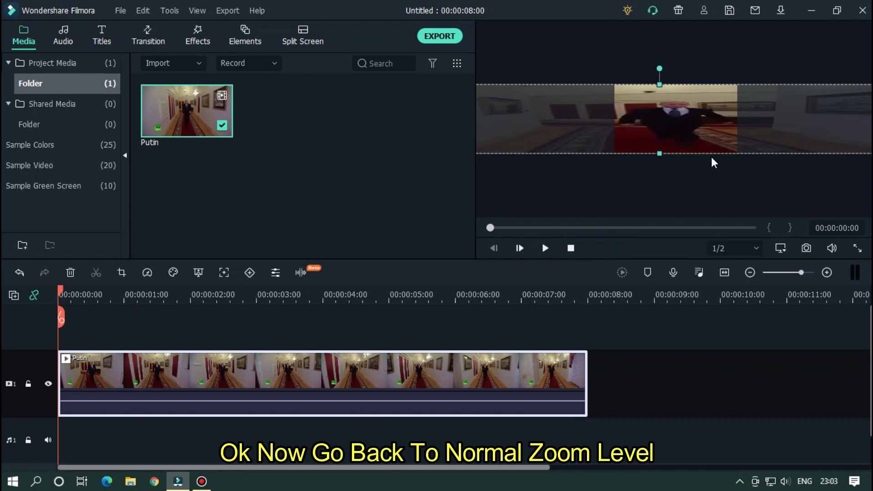
- Set the preview zoom back to Fit and play the stretched clip through
right_click(716, 113)
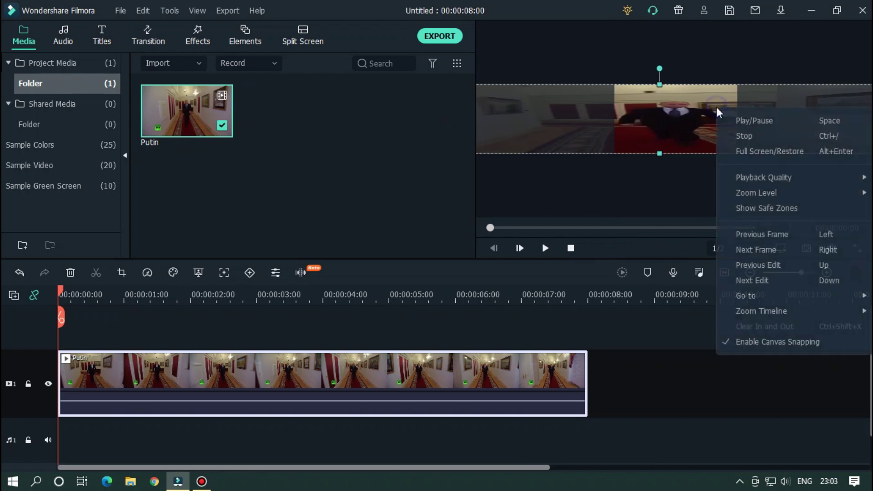
mouse_move(755, 193)
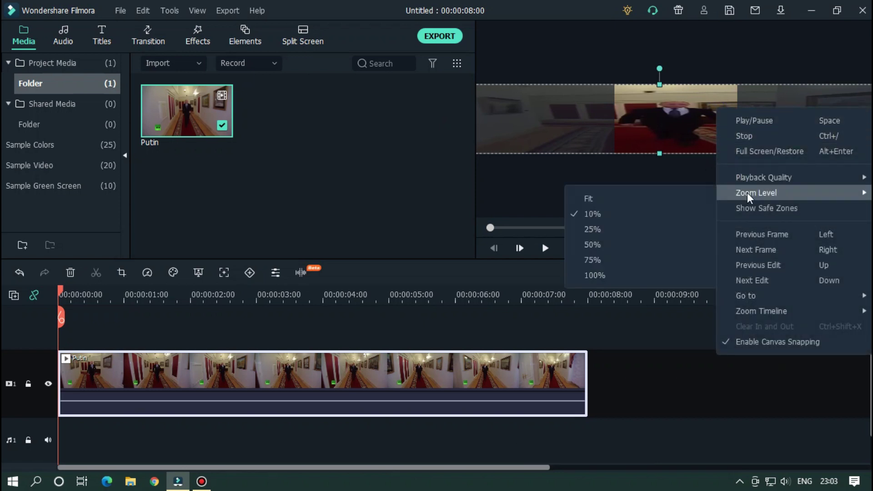
click(649, 197)
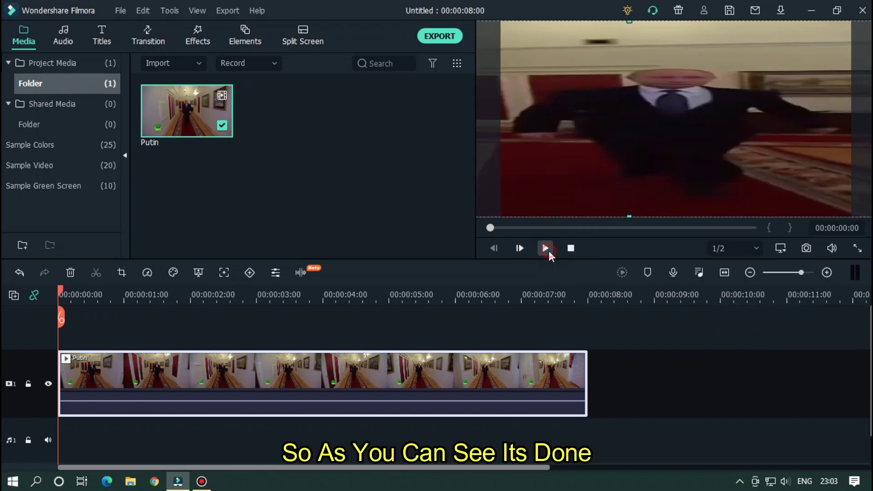
click(548, 249)
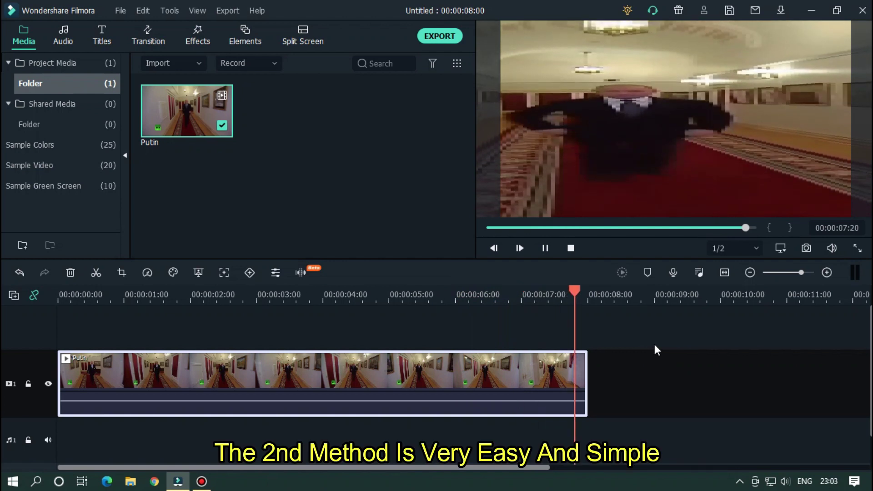
- Rewind the Putin clip and remove the stretch so it returns to original framing
click(654, 345)
click(390, 359)
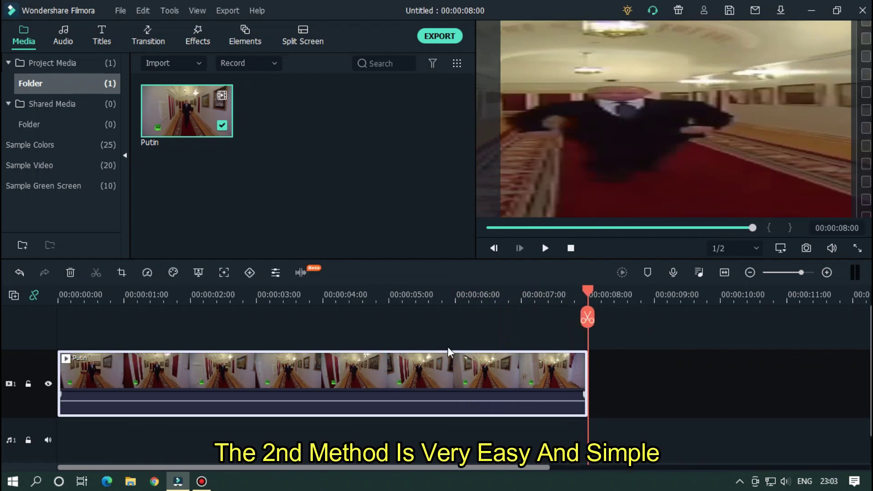
click(570, 248)
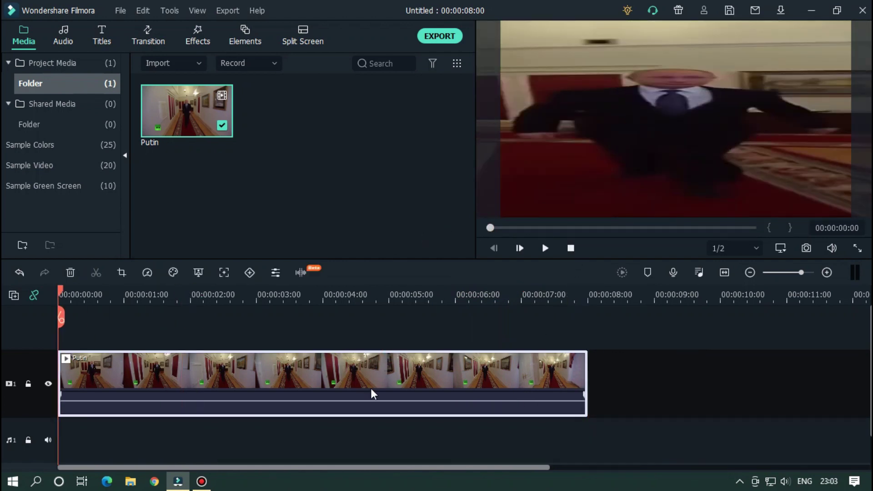
right_click(421, 387)
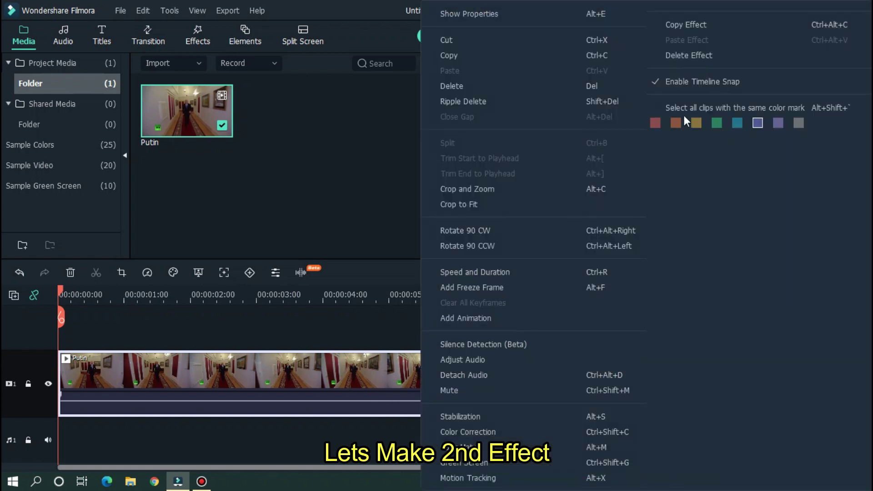
click(689, 54)
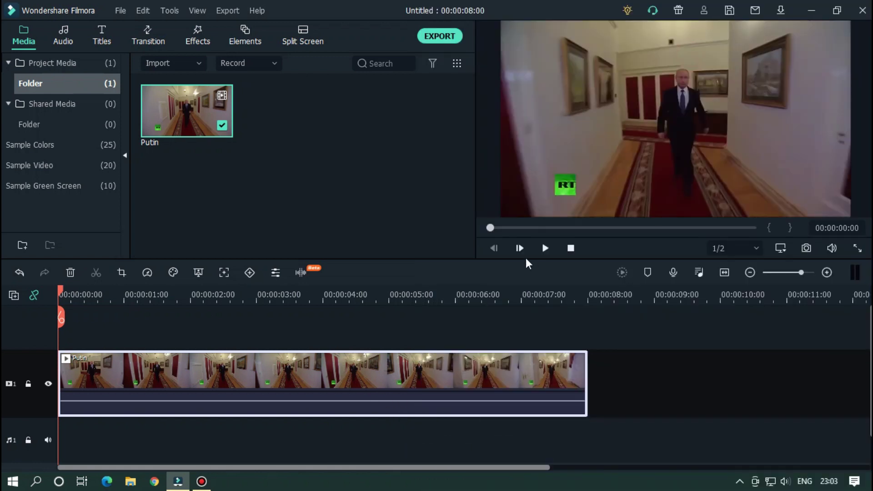
click(633, 338)
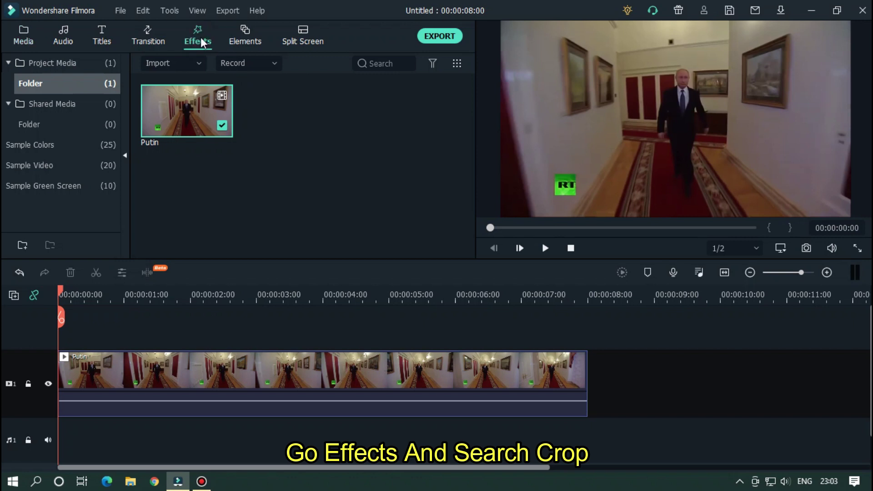
- Find the Crop effect in the Effects library and apply it to the Putin clip
click(414, 64)
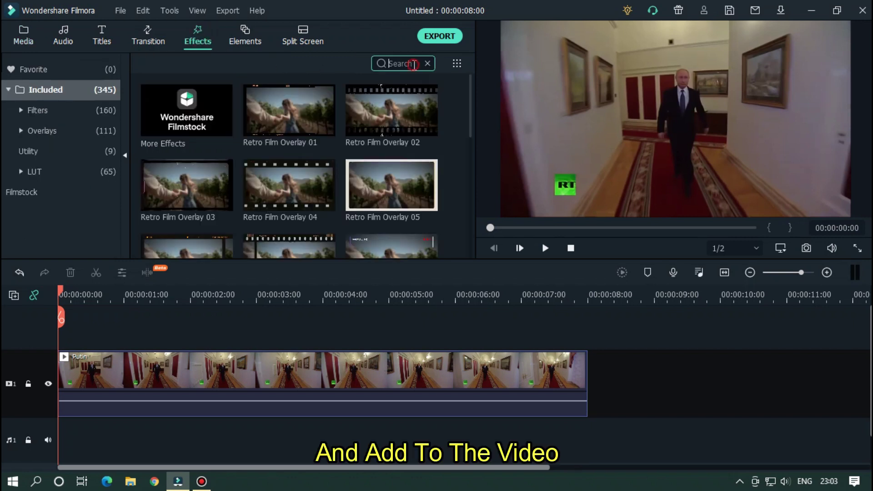
text(cr)
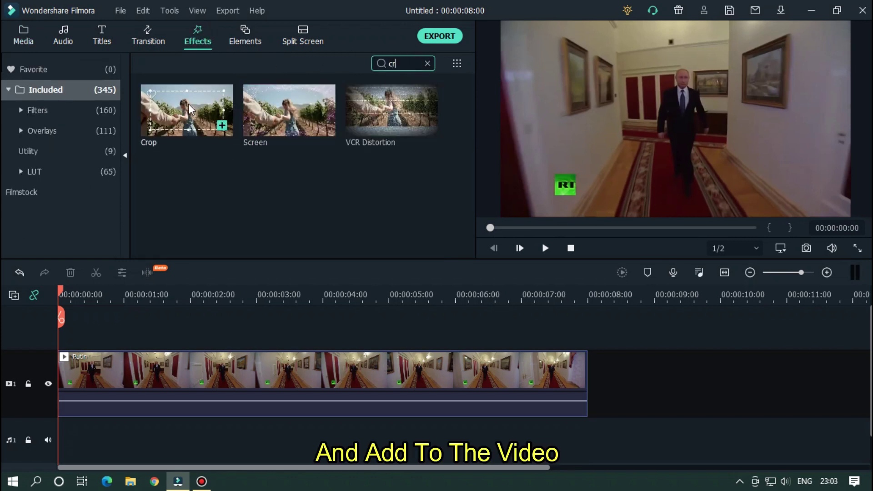
drag(190, 109, 168, 390)
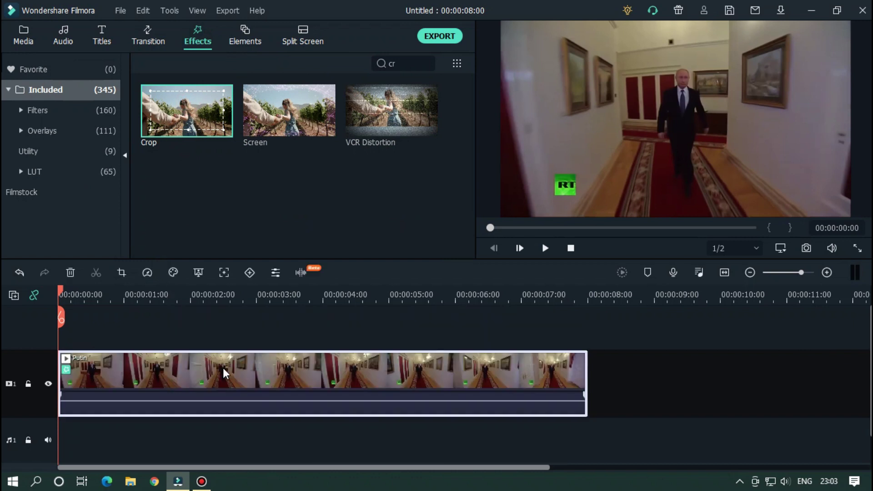
- In the clip's Crop settings, trim 43 from both left and right, then scrub ahead to check
double_click(225, 372)
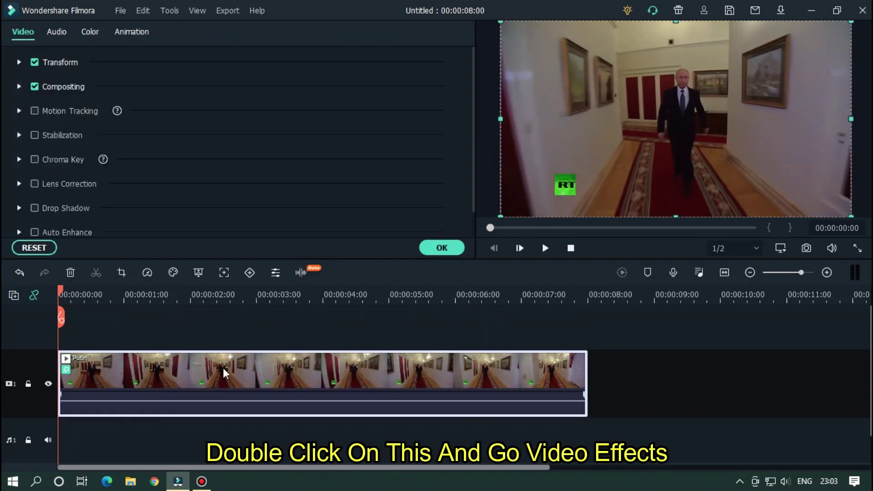
scroll(174, 175, down, 1)
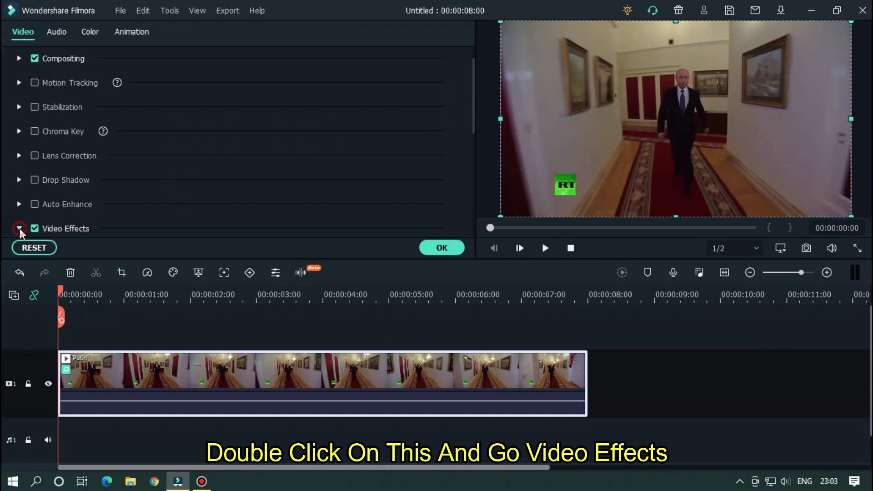
scroll(320, 112, down, 5)
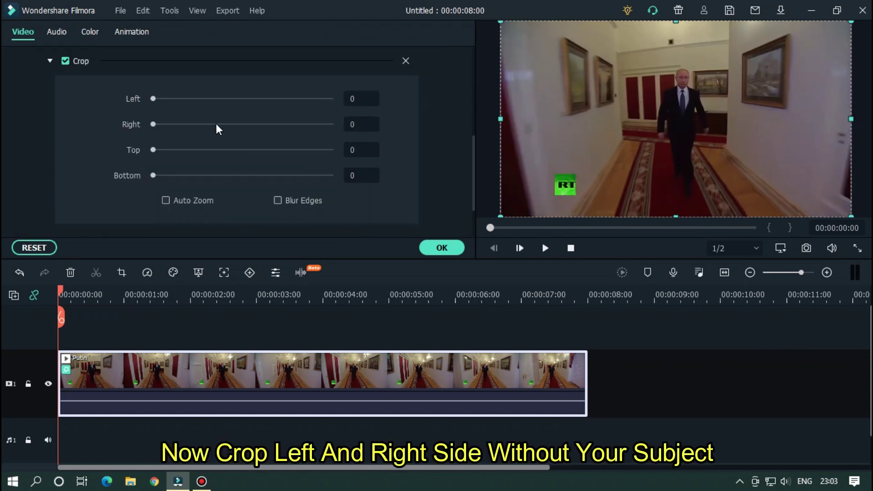
drag(155, 100, 231, 101)
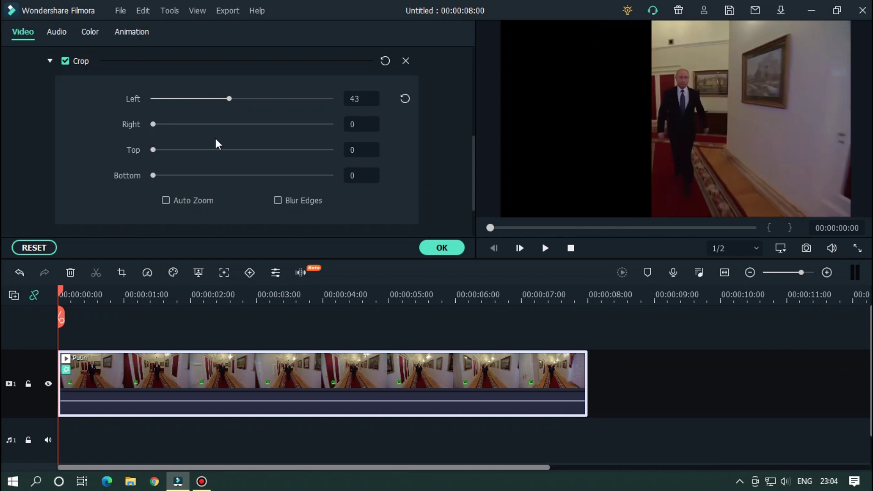
drag(156, 125, 223, 121)
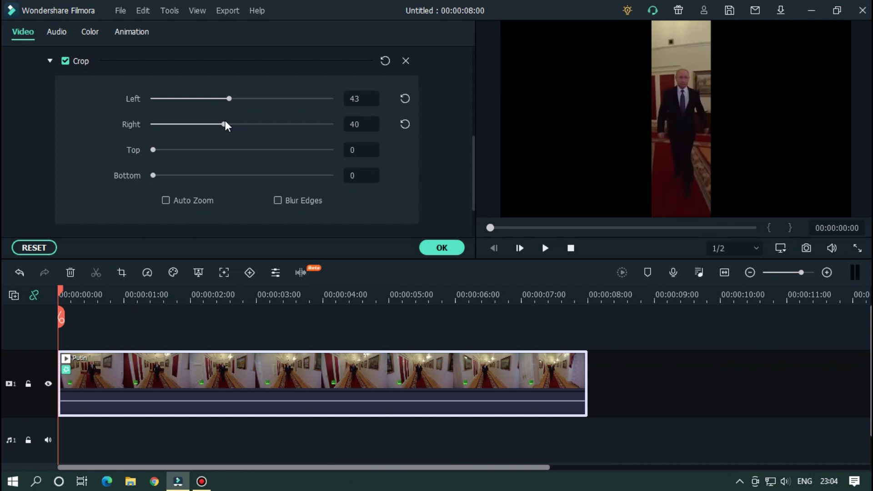
drag(227, 124, 229, 124)
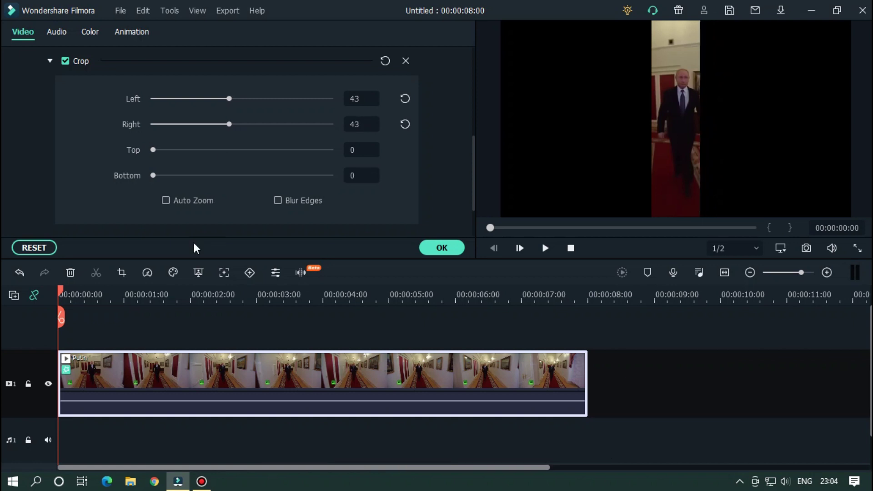
drag(62, 293, 252, 290)
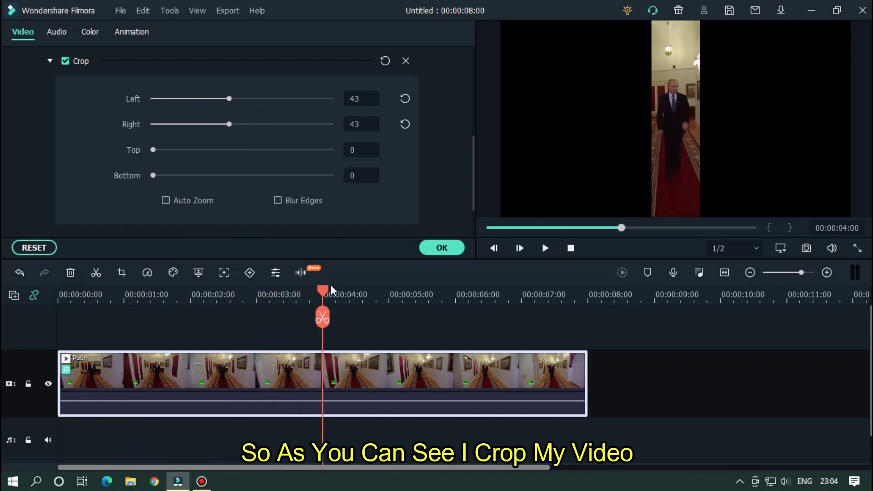
- Enable Auto Zoom so the cropped strip fills the frame, then play it from the start
mouse_move(252, 290)
mouse_down()
mouse_move(521, 290)
mouse_move(442, 290)
mouse_up()
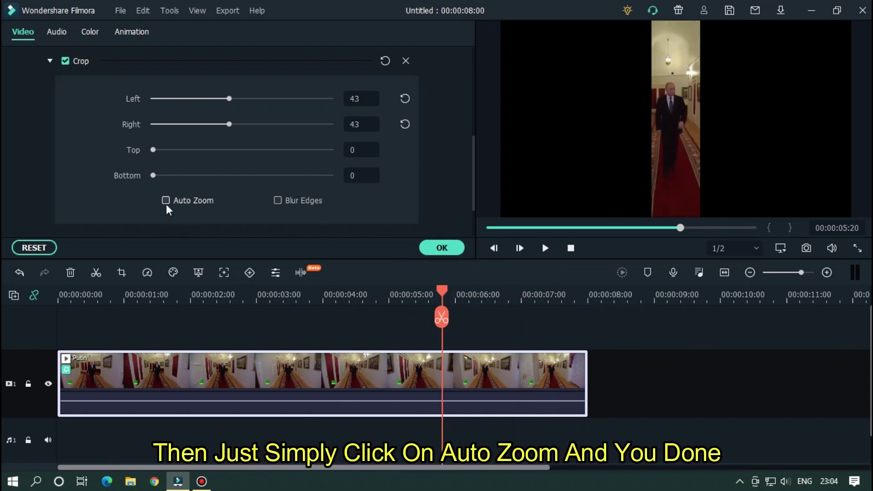
click(166, 200)
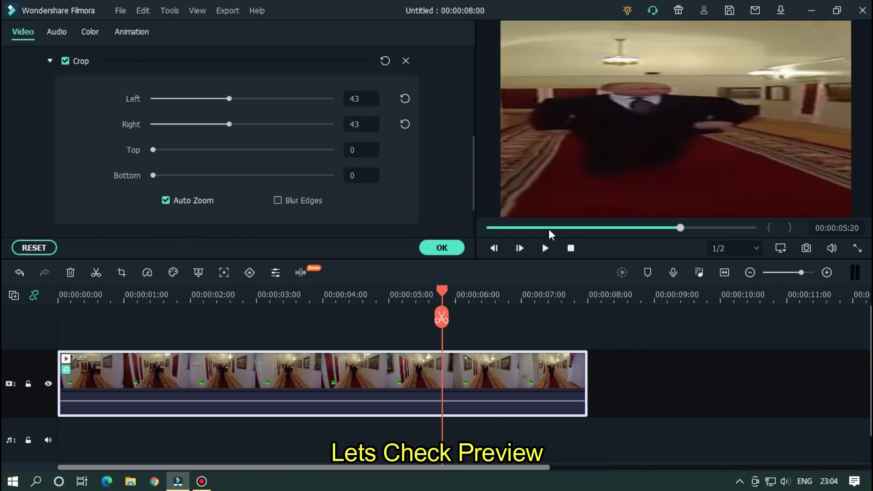
drag(539, 228, 443, 225)
key(space)
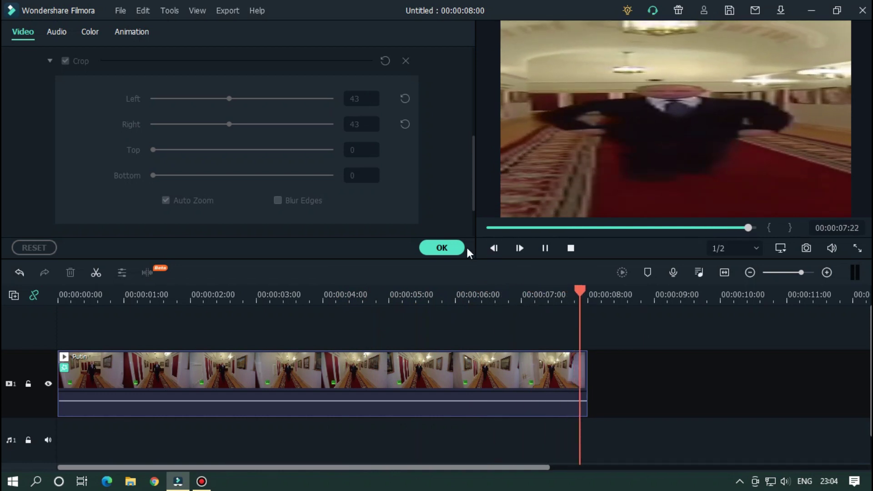
- Confirm the crop with OK, return to the Media library and play the finished video
click(444, 248)
drag(505, 228, 475, 230)
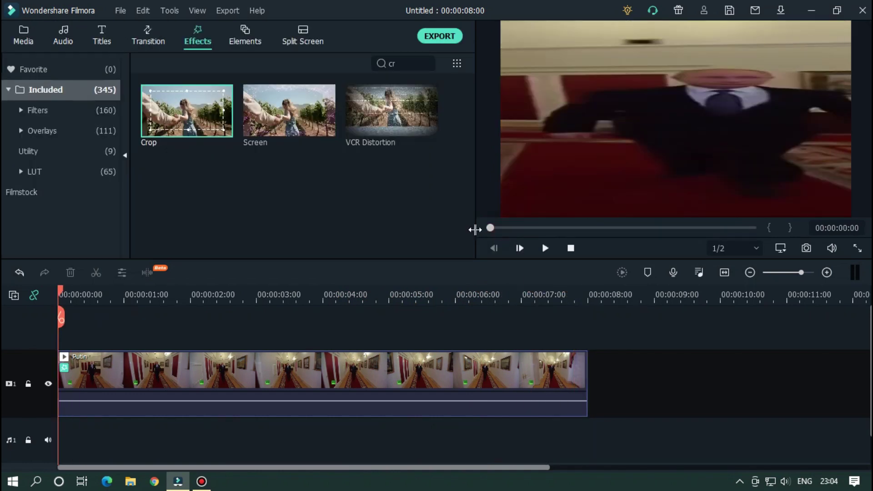
click(23, 34)
key(space)
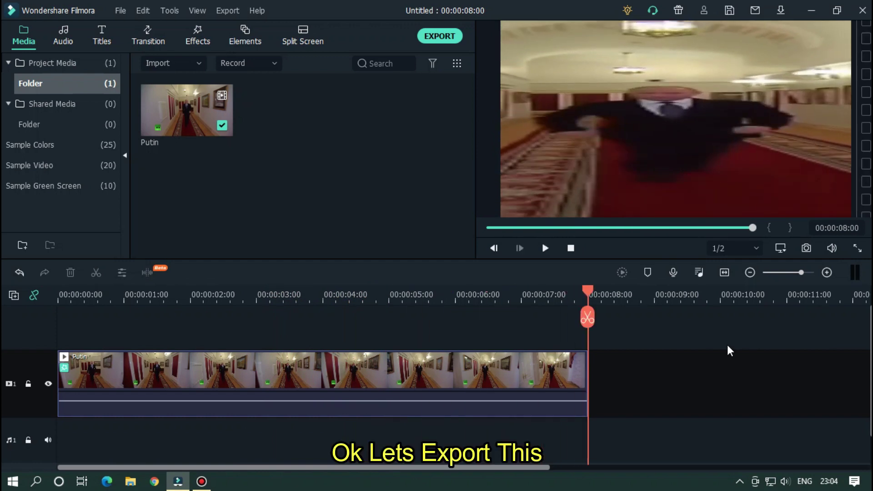
- Bring up the Export dialog for the stretched Putin video with Ctrl+E
key(ctrl+e)
text(Wide P)
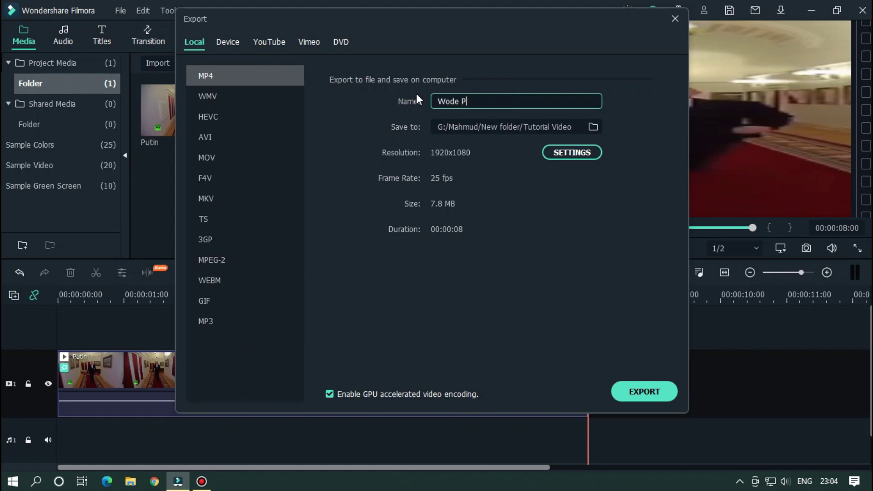